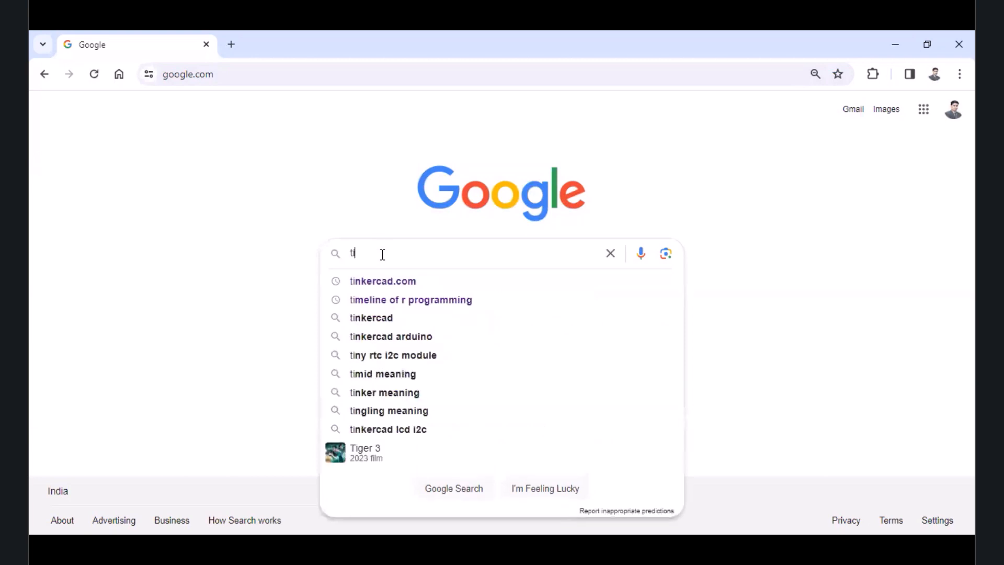
# Search Google for tinkercad.com and open the Tinkercad website from the results.
pyautogui.write('ke')
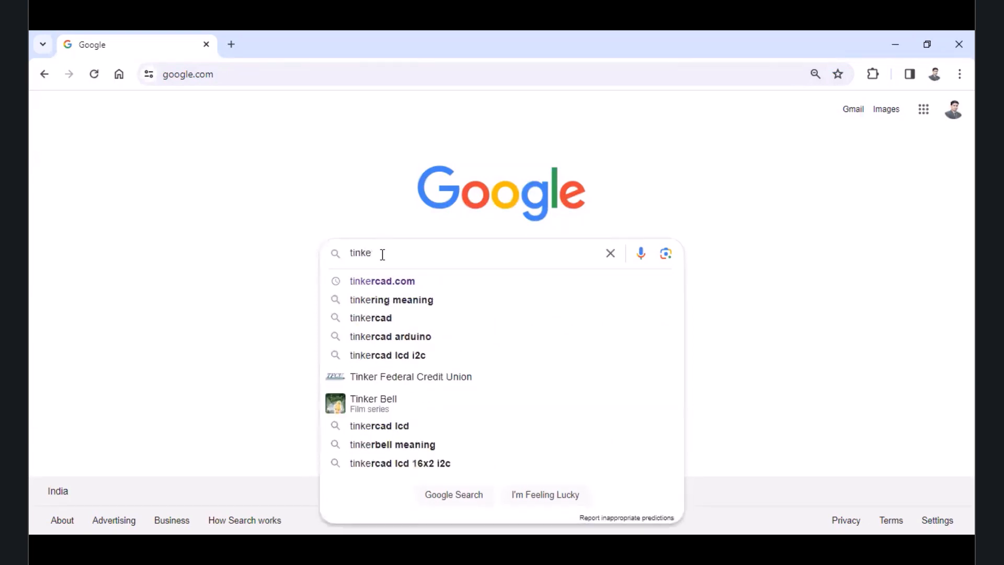
pyautogui.press('Down')
pyautogui.press('Return')
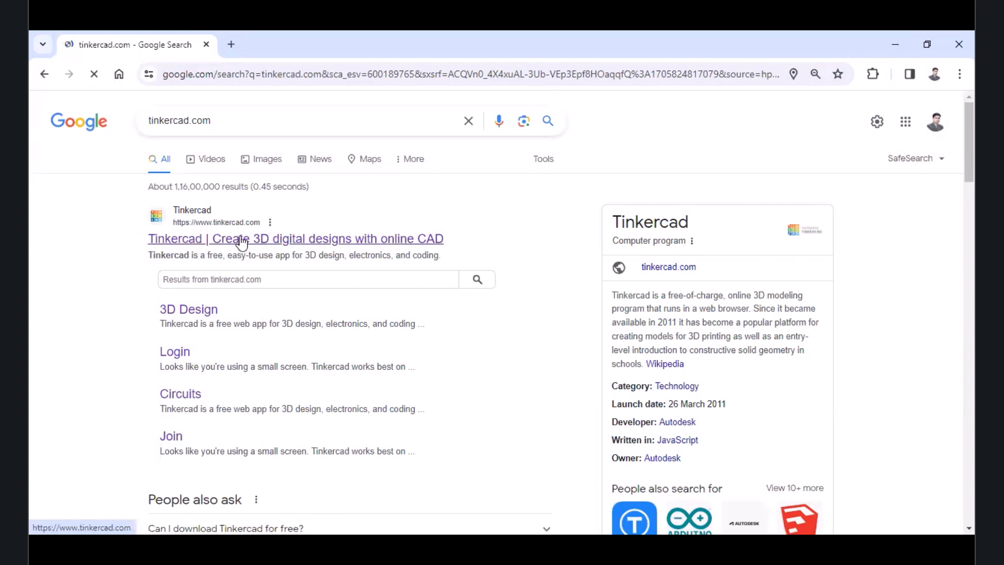
pyautogui.click(240, 239)
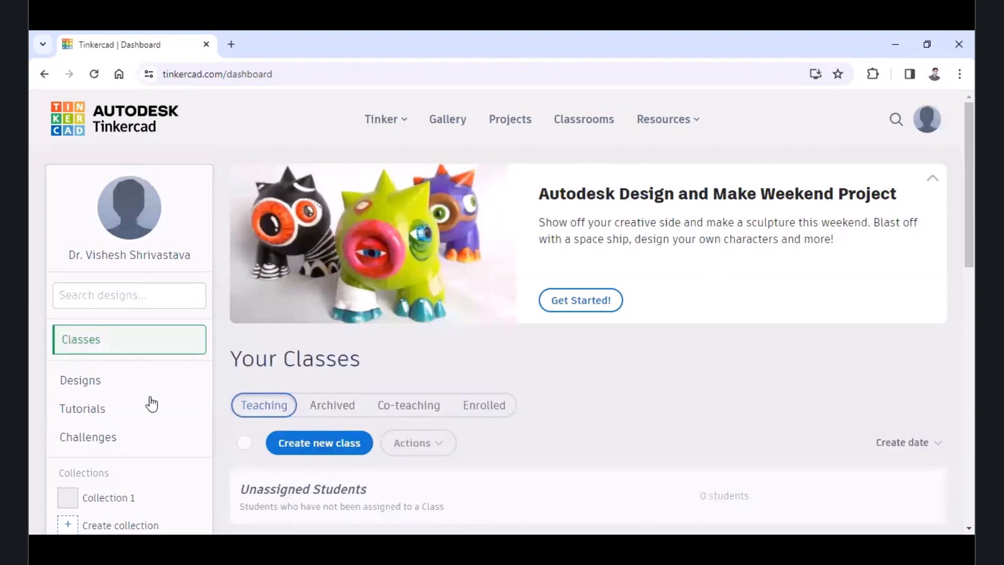
# Create a new circuit from your designs and dismiss the tip about pre-made starter circuits.
pyautogui.click(110, 388)
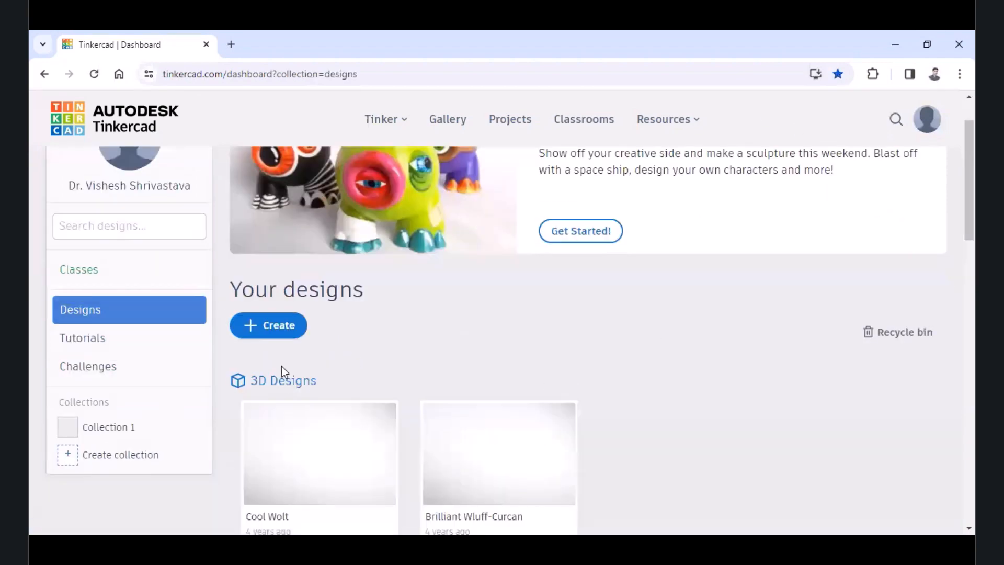
pyautogui.click(276, 329)
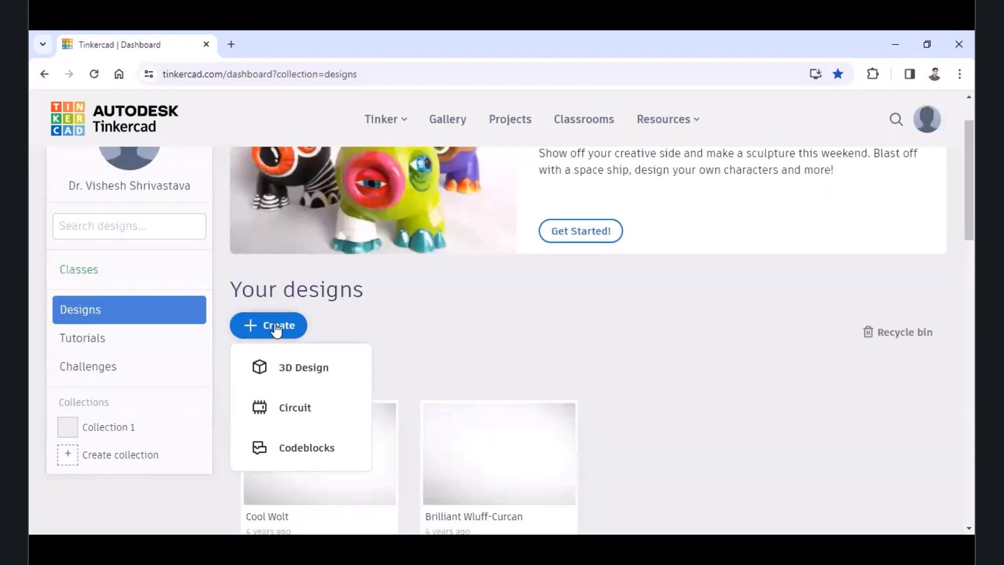
pyautogui.click(291, 409)
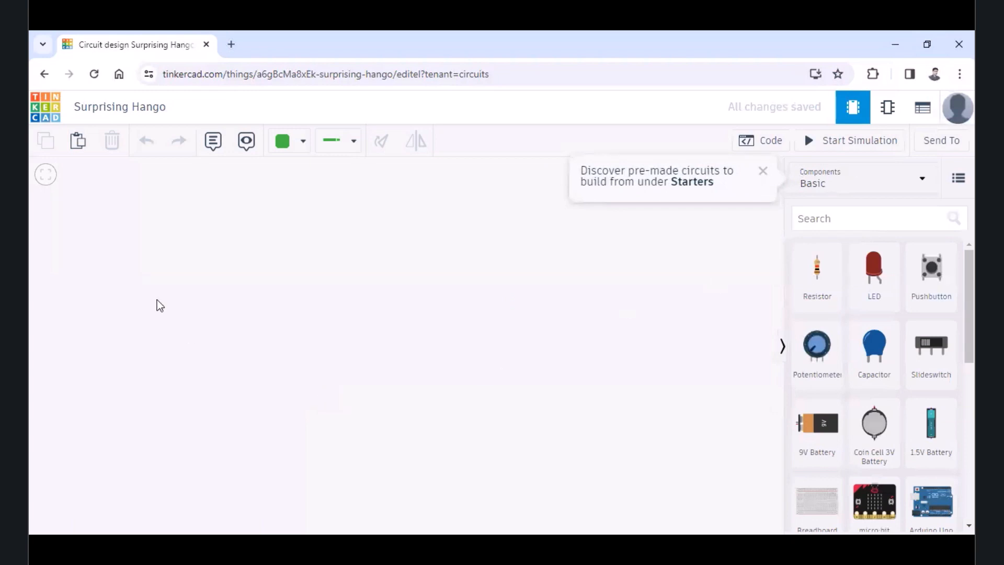
pyautogui.click(764, 172)
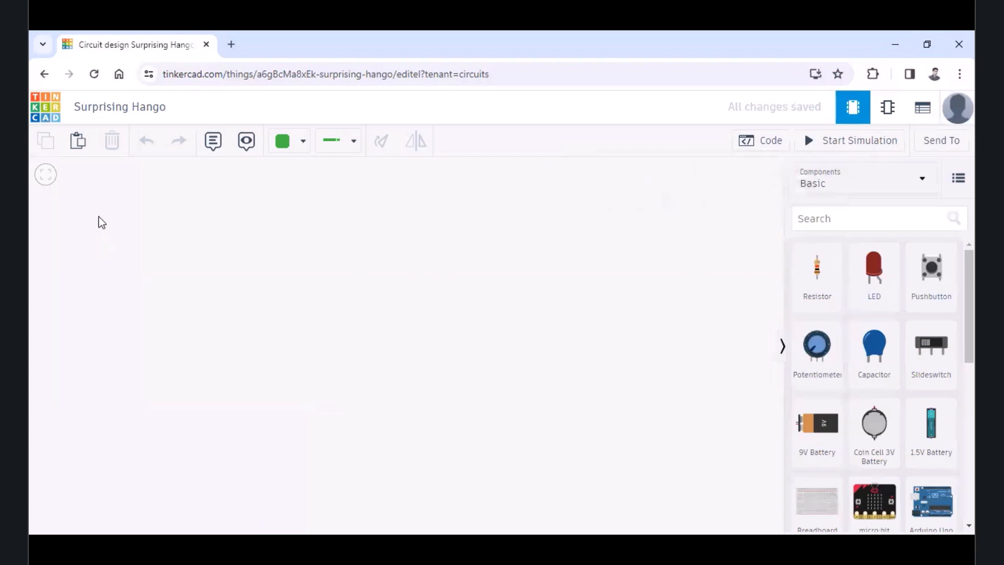
# Rename the circuit design as "LCD Display".
pyautogui.click(133, 110)
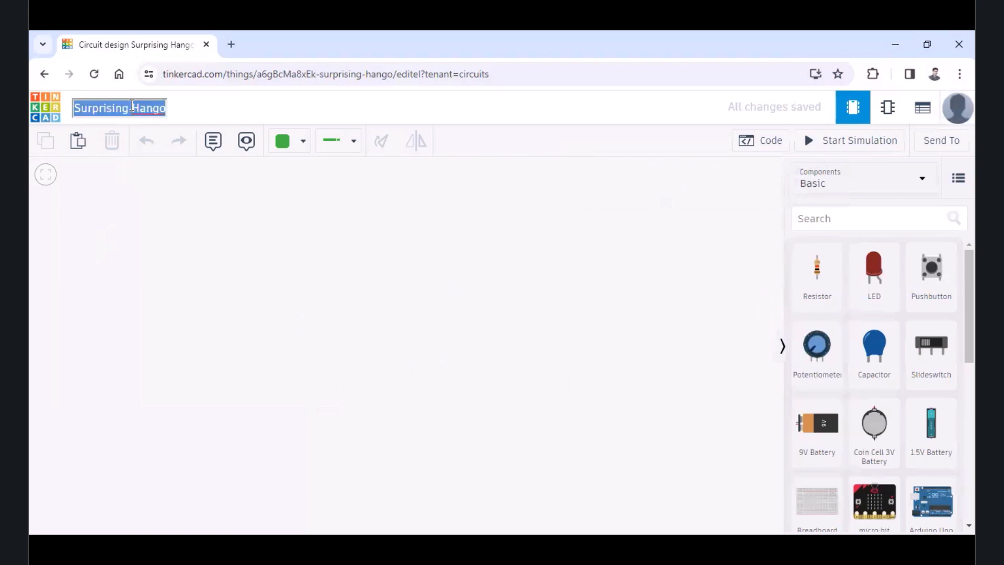
pyautogui.write('LCD')
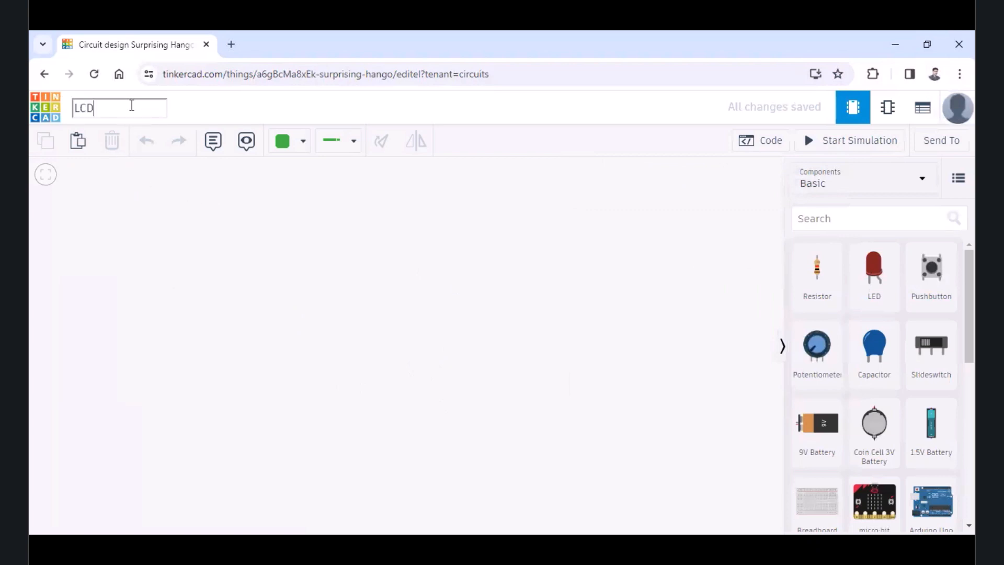
pyautogui.write(' Display')
pyautogui.click(378, 365)
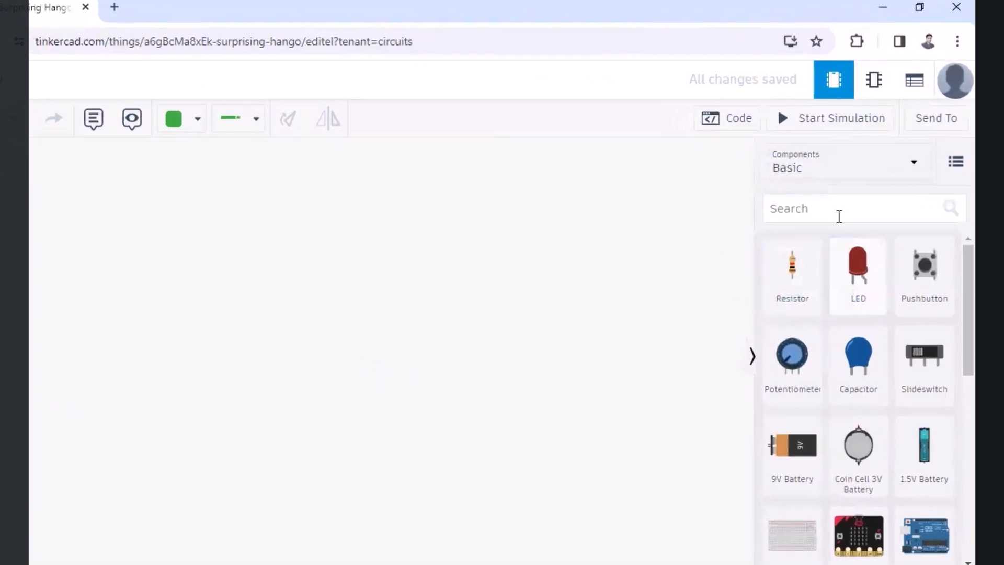
# Find the Arduino Uno R3 by searching the components for arduino and place it on the workplane.
pyautogui.click(839, 214)
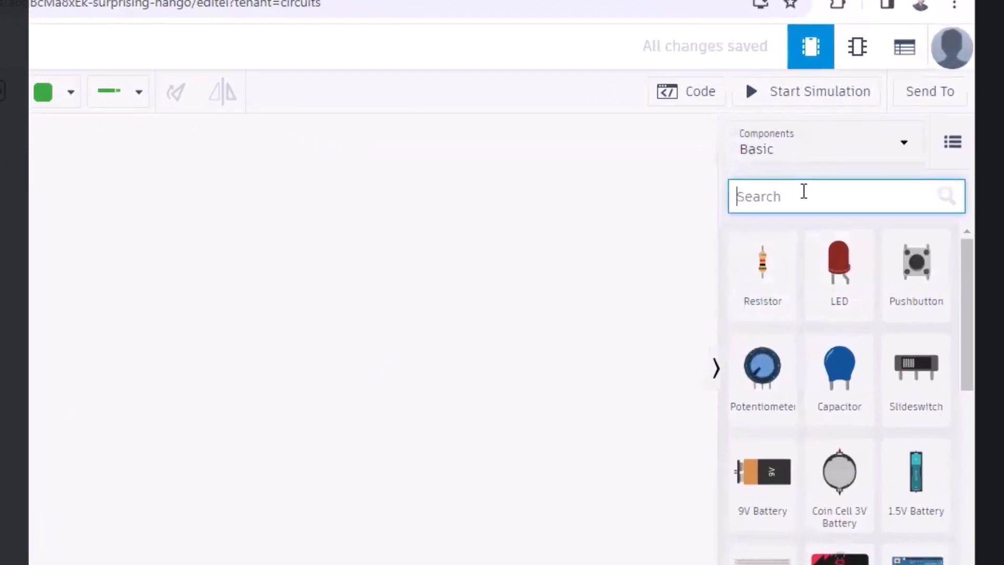
pyautogui.write('ard')
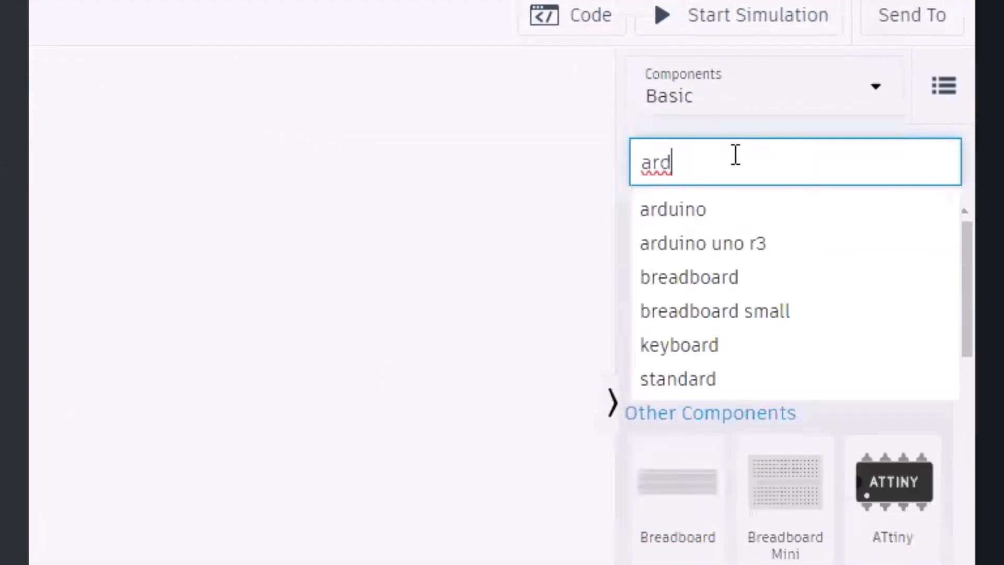
pyautogui.click(722, 219)
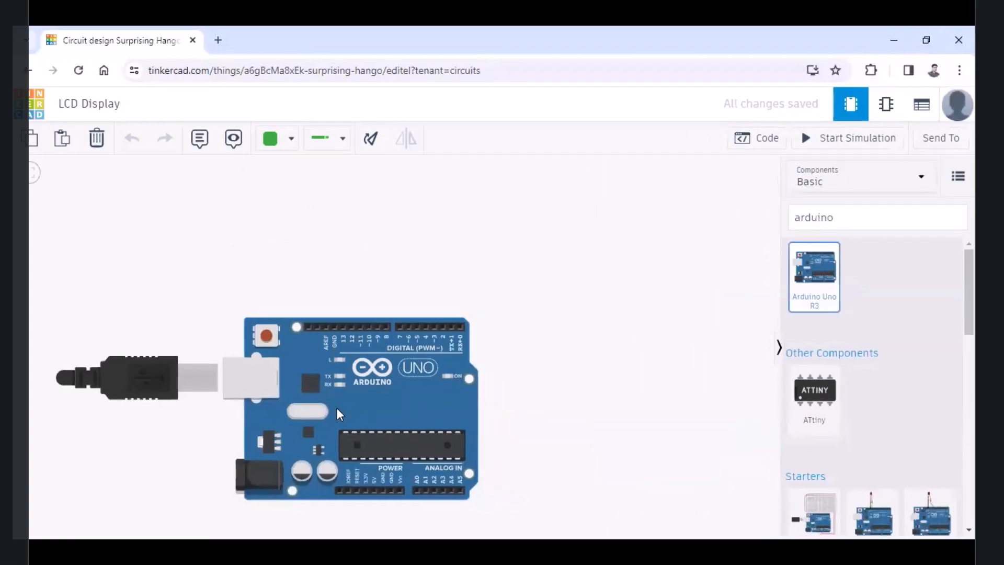
pyautogui.moveTo(337, 408); pyautogui.dragTo(314, 344)
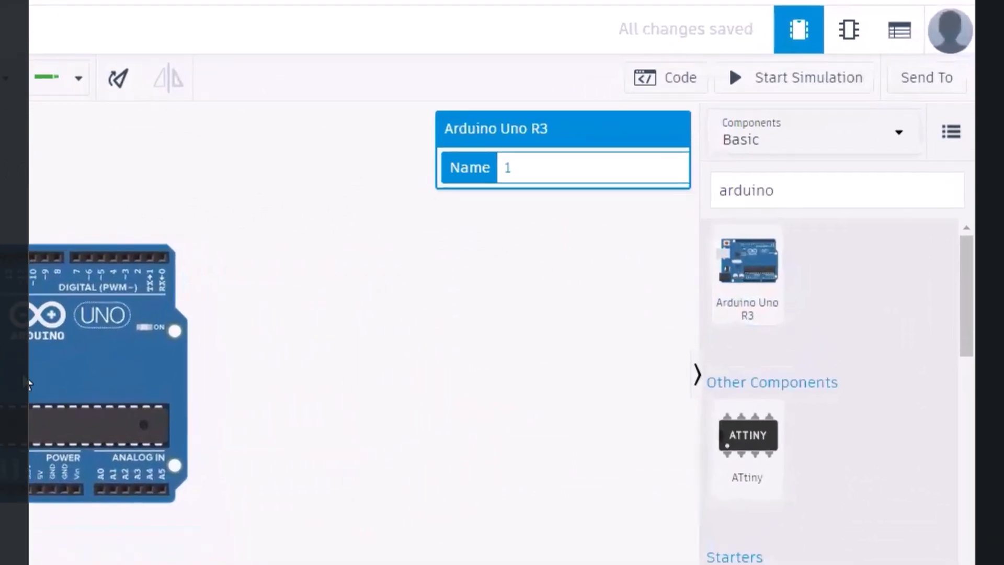
# Search the components for lcd and place an LCD 16 x 2 (I2C) beside the Arduino, facing its digital and analog pin end.
pyautogui.doubleClick(785, 165)
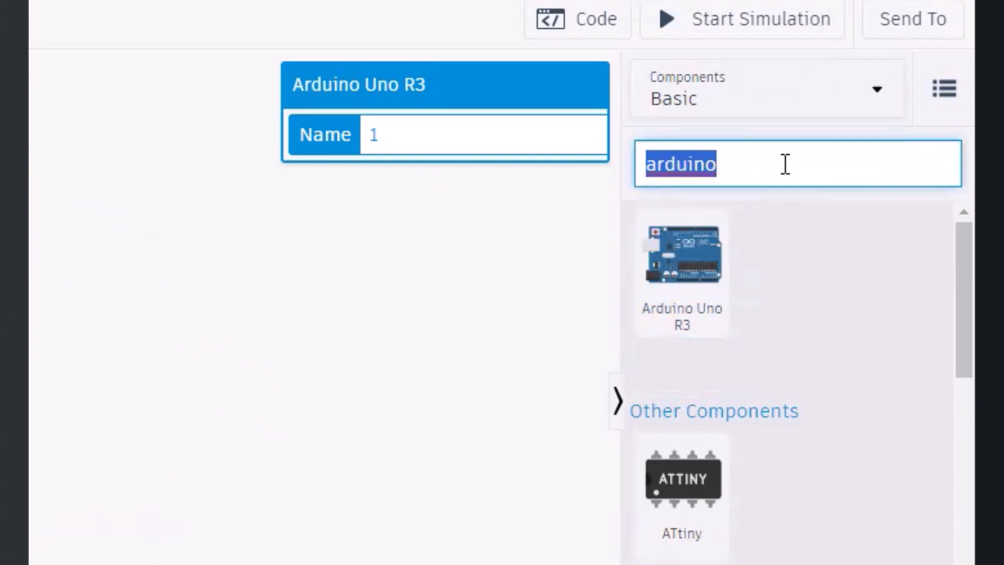
pyautogui.write('lcd')
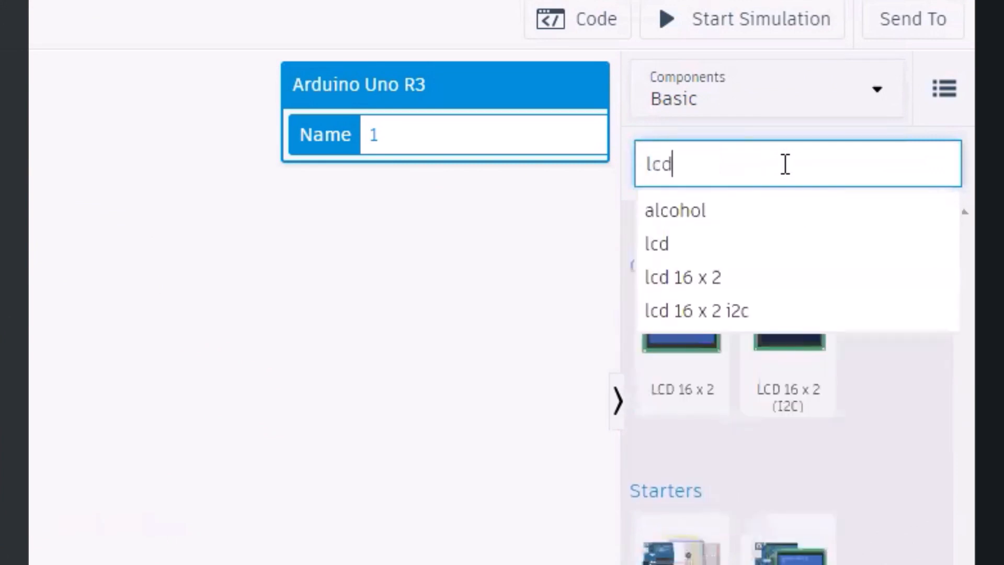
pyautogui.click(740, 214)
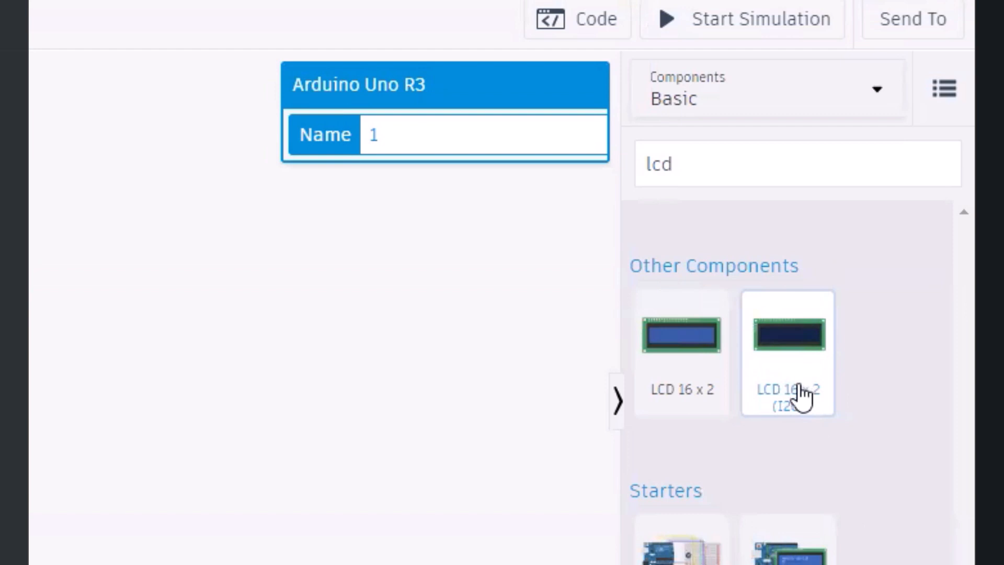
pyautogui.moveTo(797, 360); pyautogui.dragTo(346, 311)
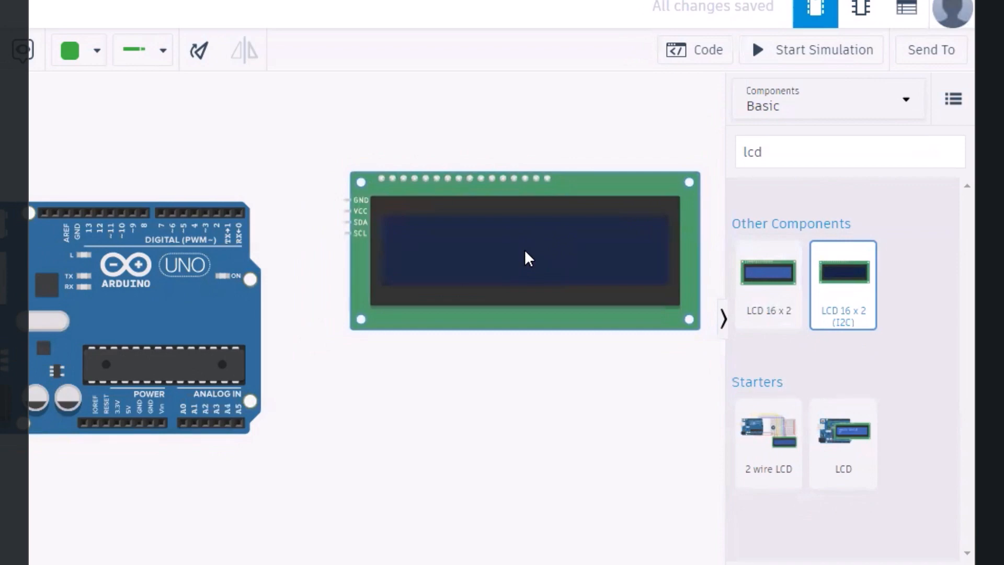
pyautogui.moveTo(525, 252); pyautogui.dragTo(514, 312)
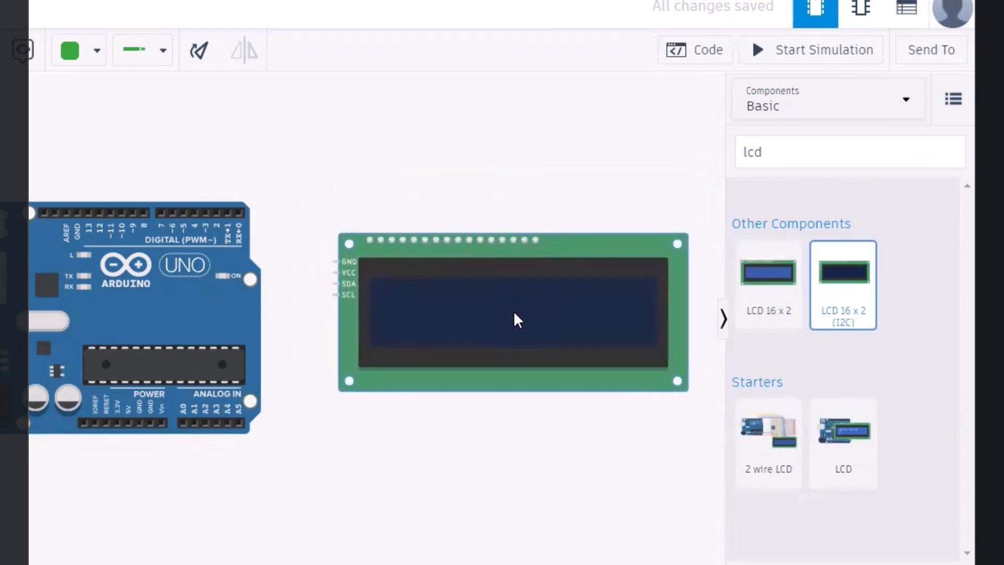
pyautogui.click(445, 182)
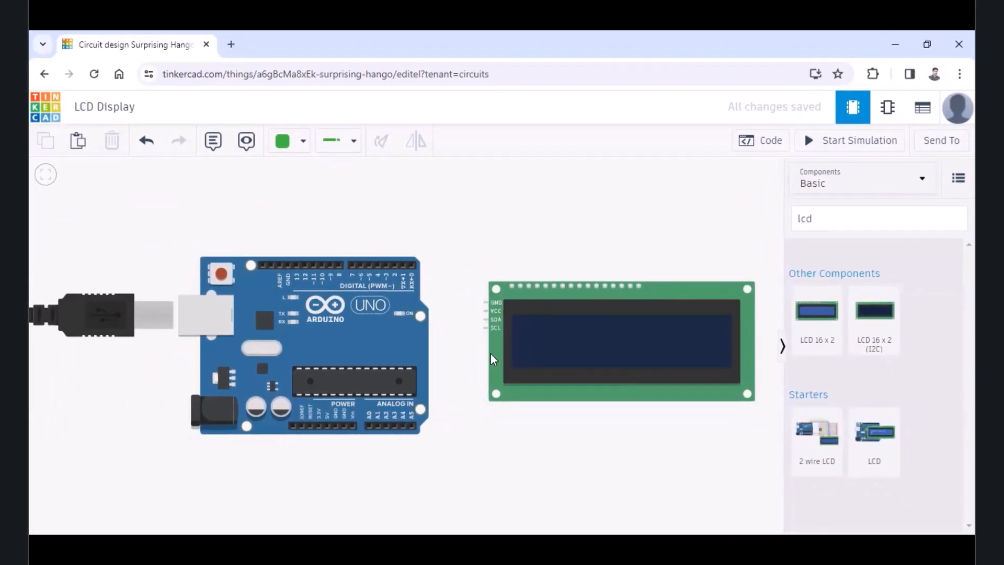
# Wire the LCD's GND pin to the Arduino's GND pin beside AREF, routing the wire above the board.
pyautogui.click(488, 302)
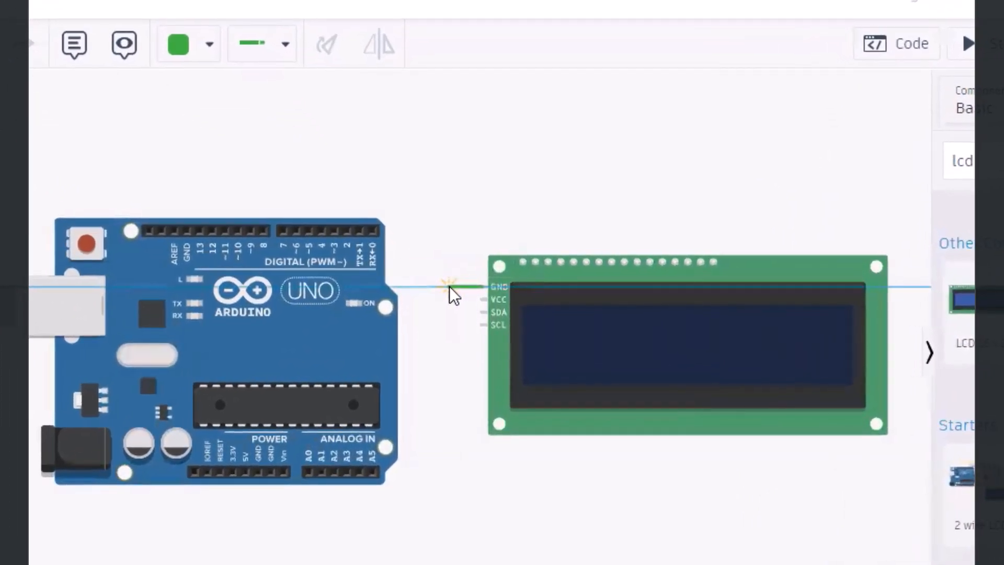
pyautogui.click(450, 287)
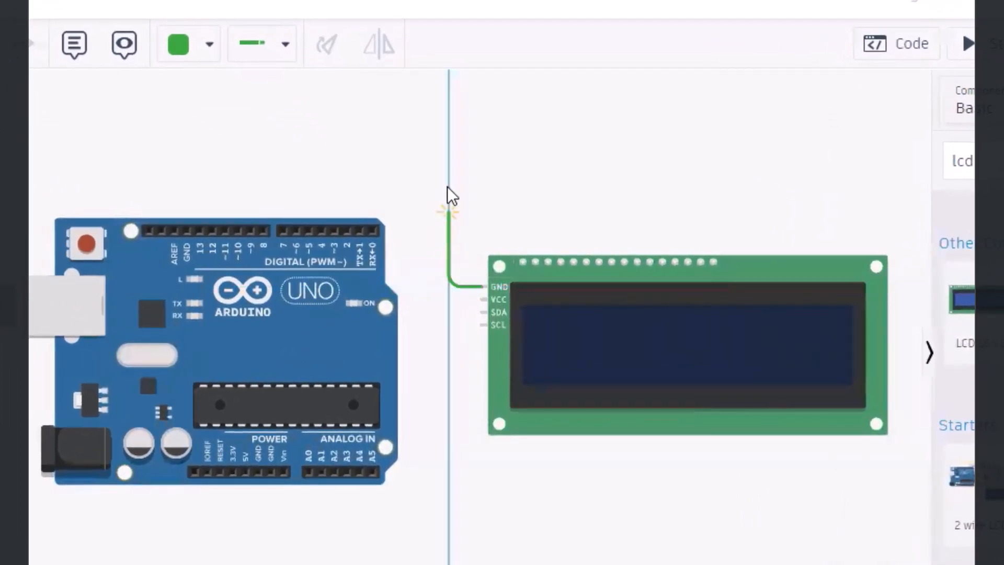
pyautogui.click(448, 143)
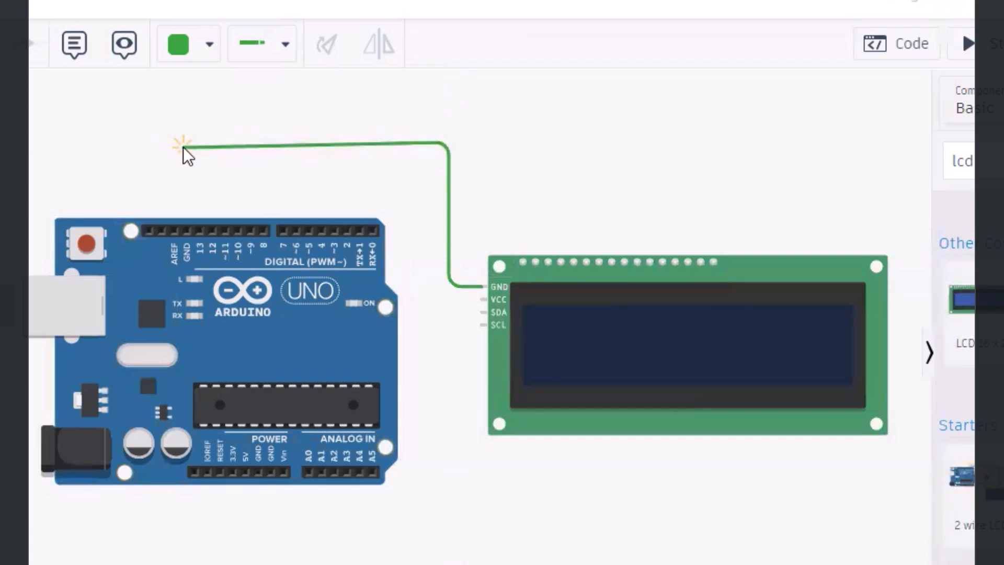
pyautogui.click(183, 147)
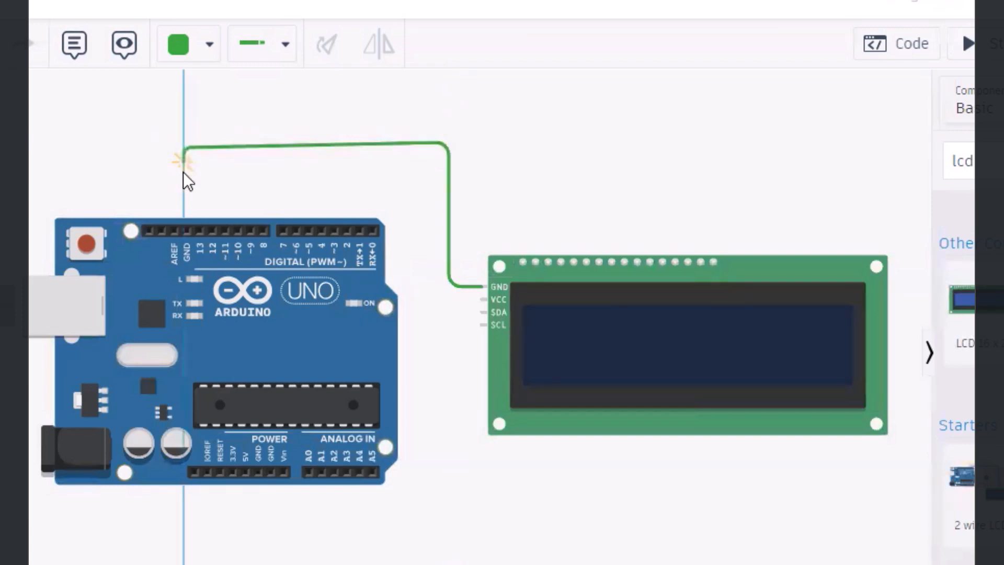
pyautogui.click(186, 228)
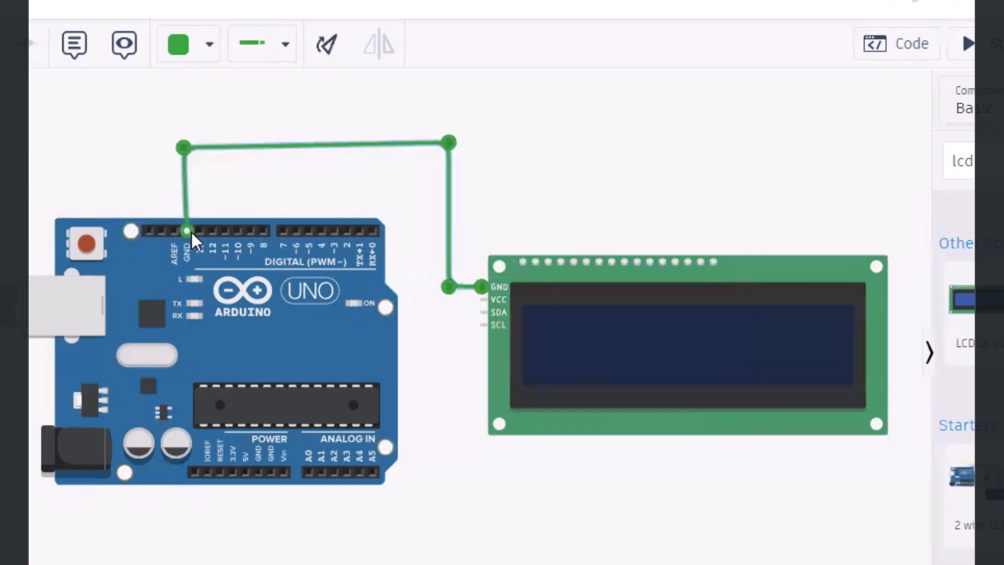
# Wire the LCD's VCC pin to the Arduino's 5V pin, routed below the board, and colour the wire red.
pyautogui.click(480, 300)
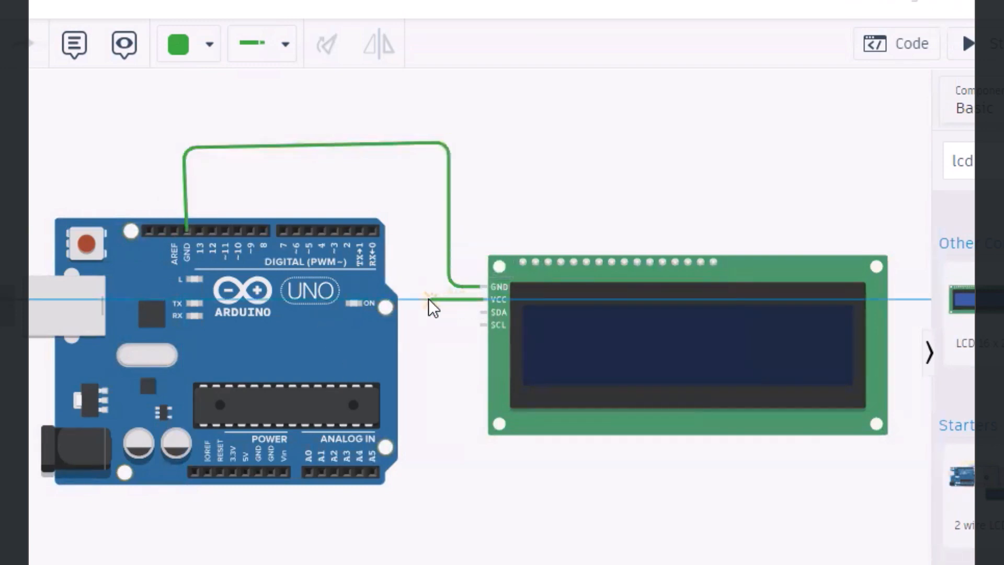
pyautogui.click(425, 300)
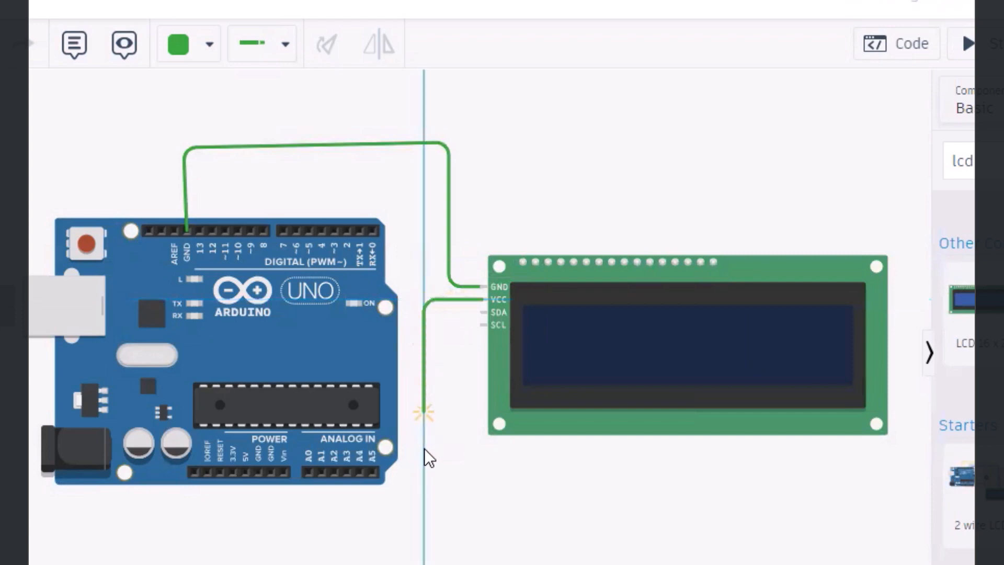
pyautogui.click(424, 507)
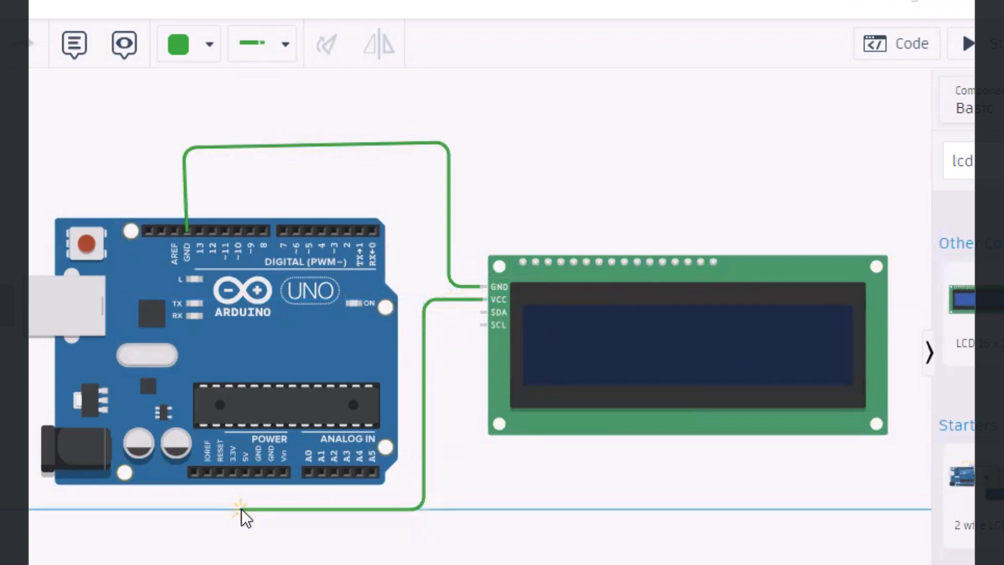
pyautogui.click(242, 509)
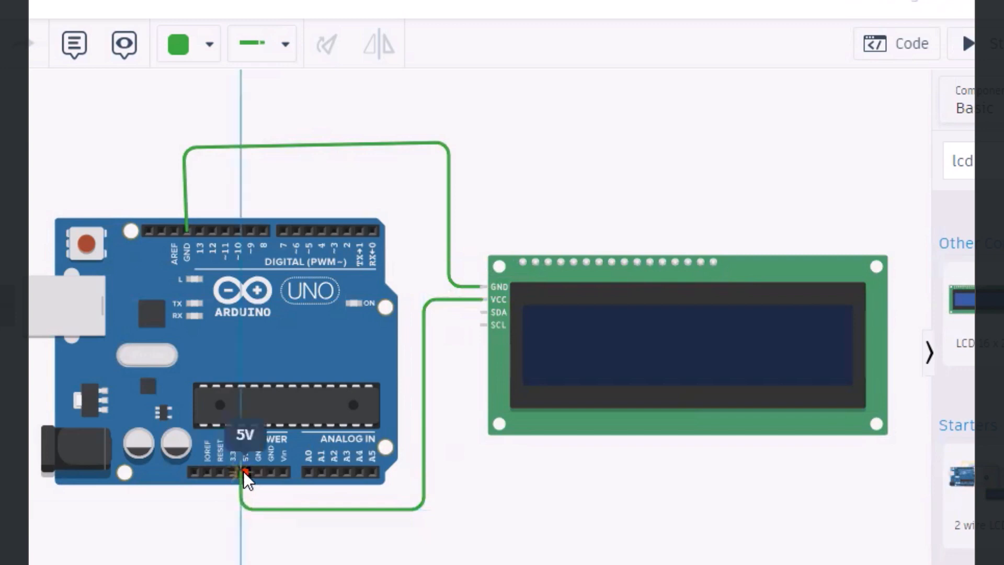
pyautogui.click(243, 472)
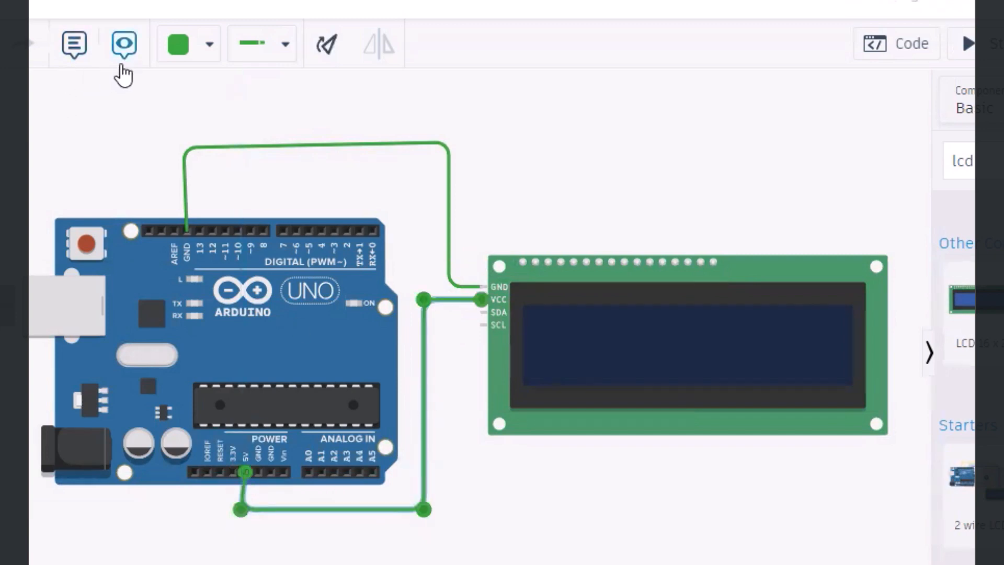
pyautogui.click(210, 51)
pyautogui.click(224, 162)
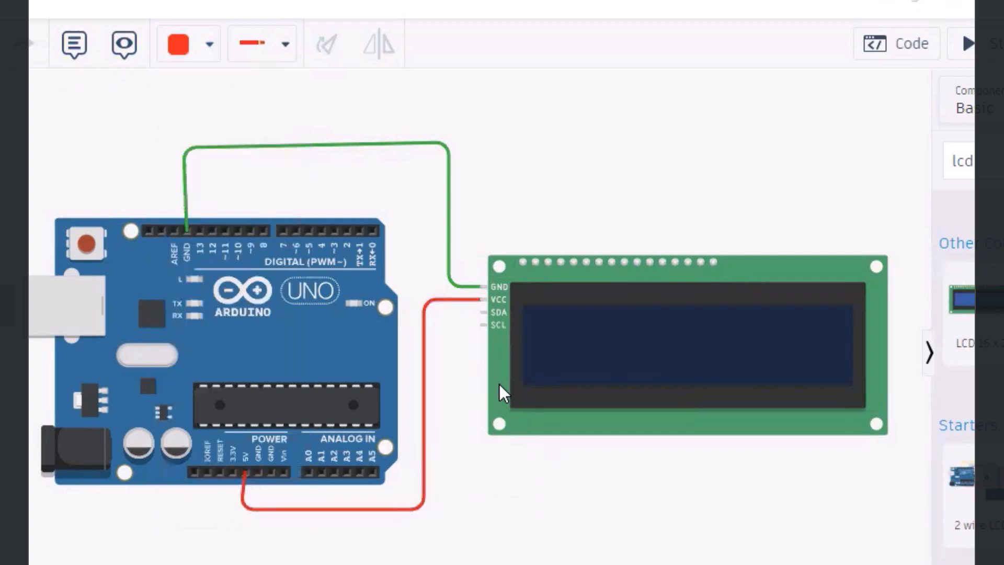
# Wire the LCD's SDA pin to the Arduino's A4 pin below the board and align the last bend vertically under A4.
pyautogui.click(482, 313)
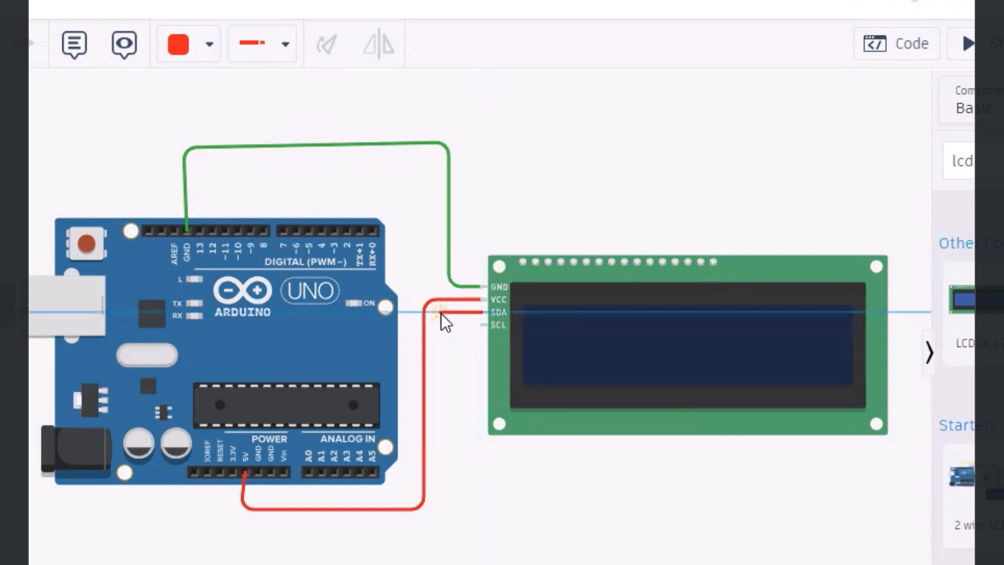
pyautogui.click(441, 312)
pyautogui.click(442, 531)
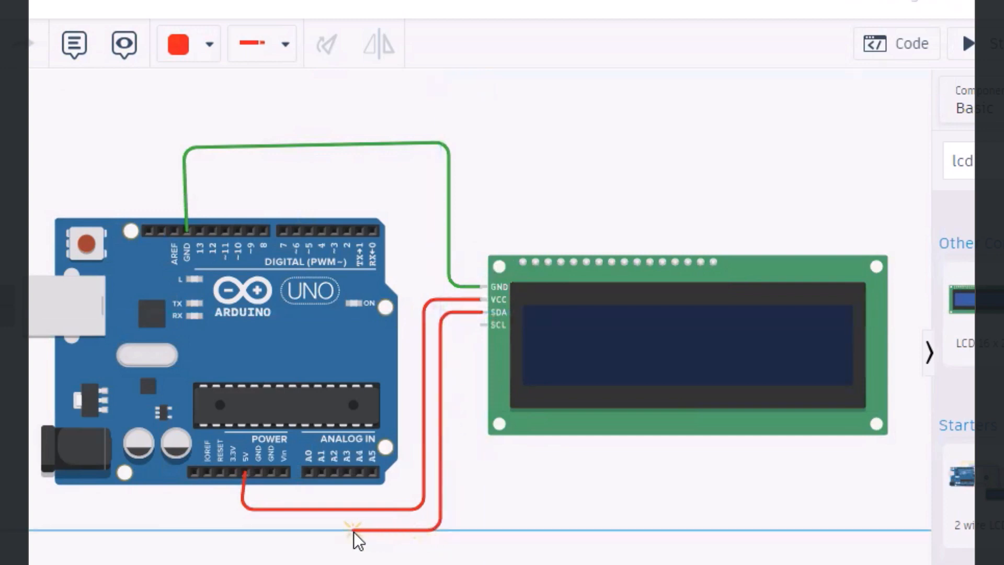
pyautogui.click(361, 473)
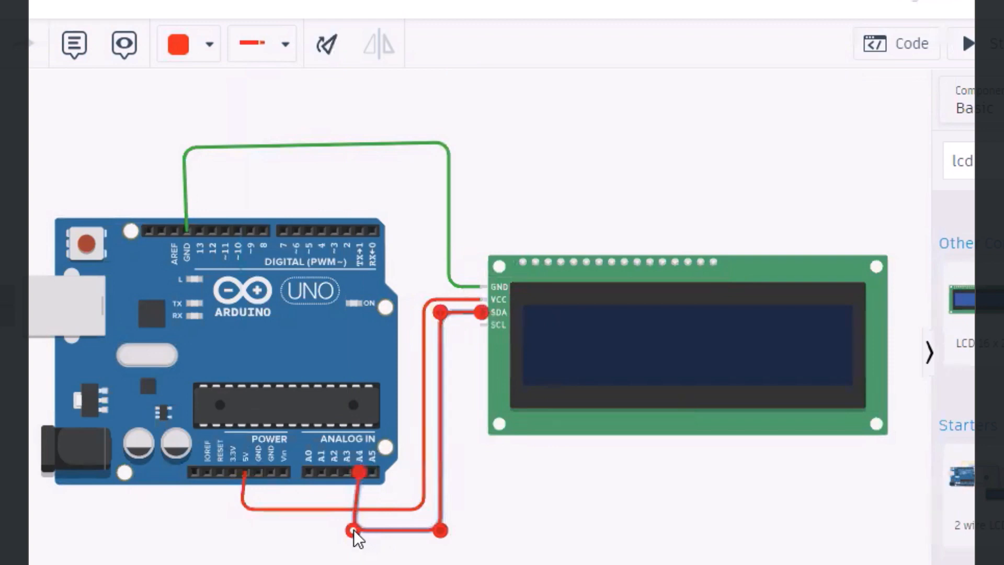
pyautogui.moveTo(352, 533); pyautogui.dragTo(359, 531)
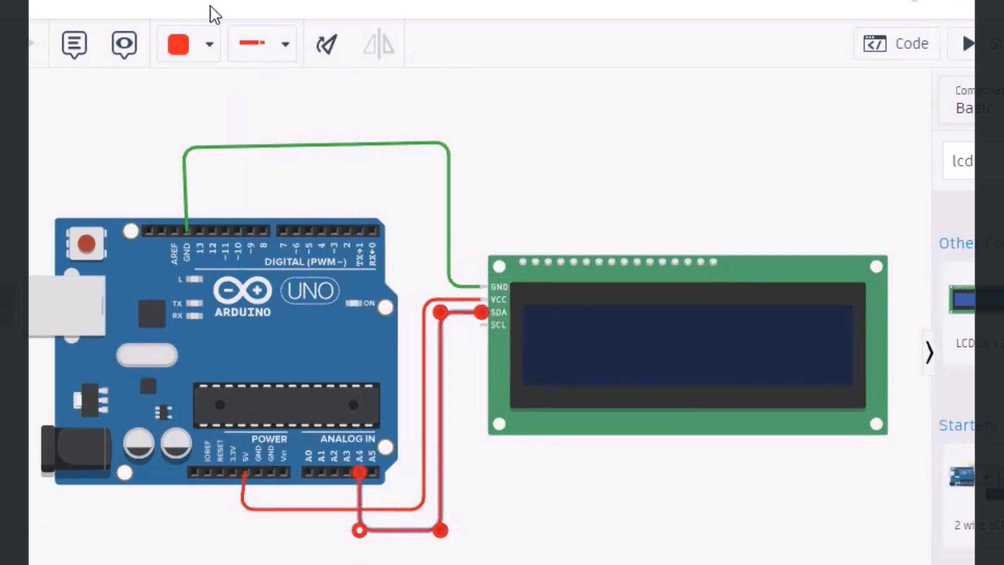
# Change the colour of the wire between the LCD's SDA pin and the Arduino's A4 pin to blue.
pyautogui.click(206, 48)
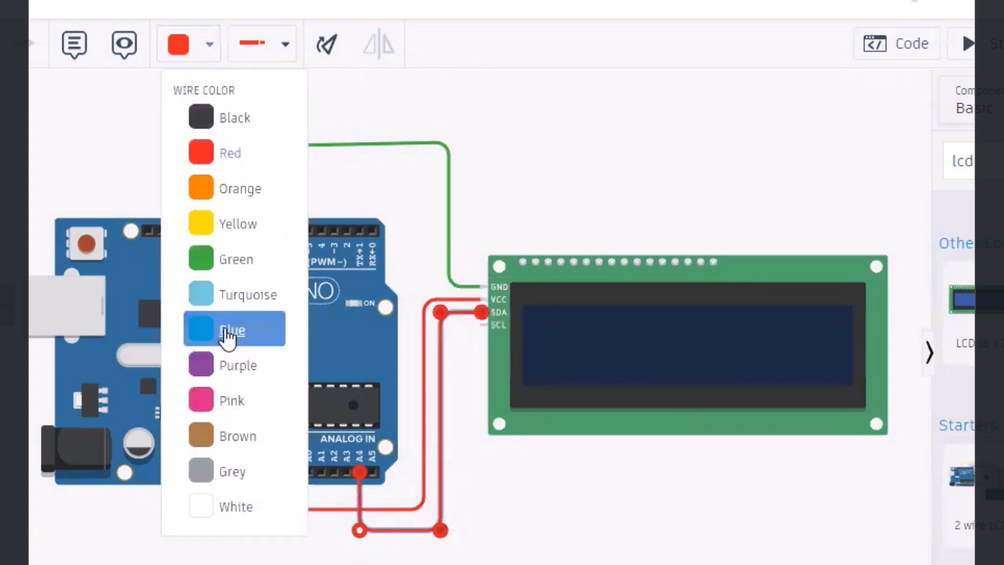
pyautogui.click(228, 335)
pyautogui.click(647, 507)
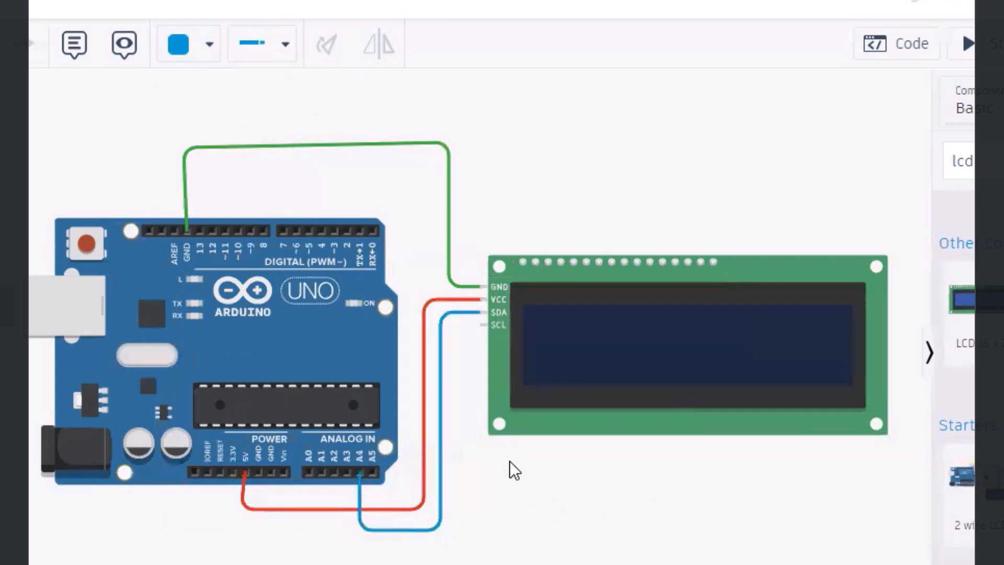
# Wire the LCD's SCL pin to the Arduino's A5 pin, routed below the SDA wire, with the last bend vertically under A5.
pyautogui.click(481, 325)
pyautogui.click(463, 326)
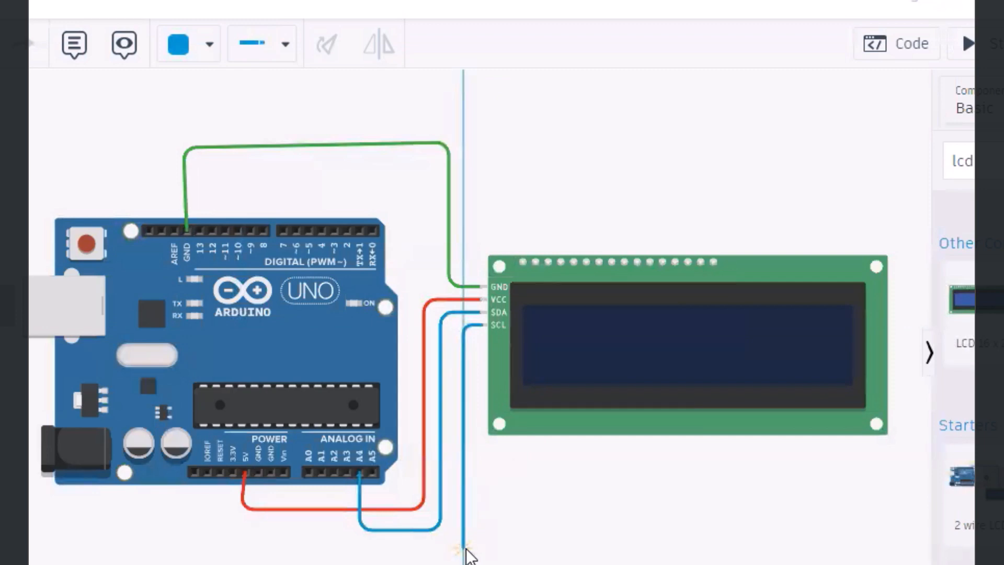
pyautogui.click(464, 548)
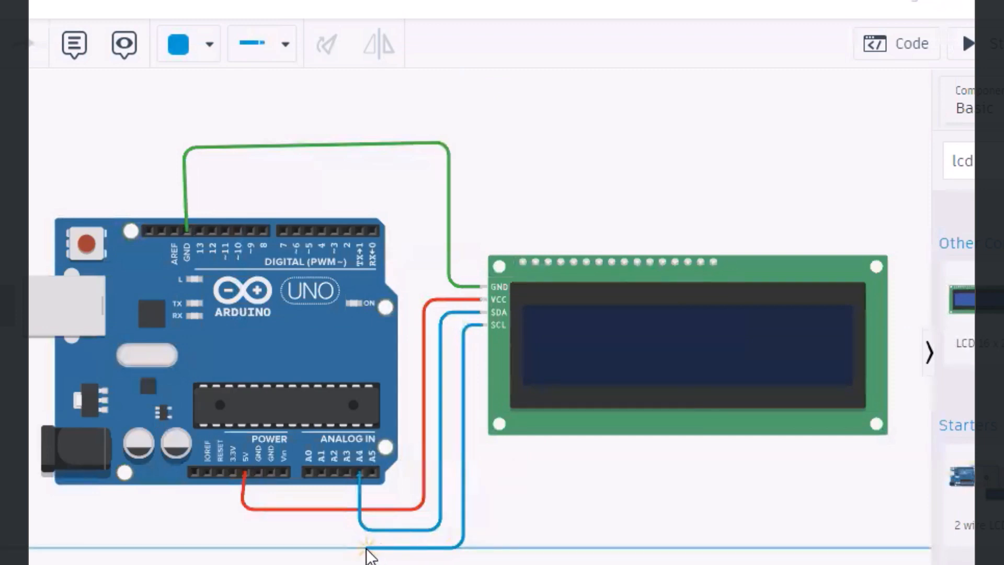
pyautogui.click(366, 548)
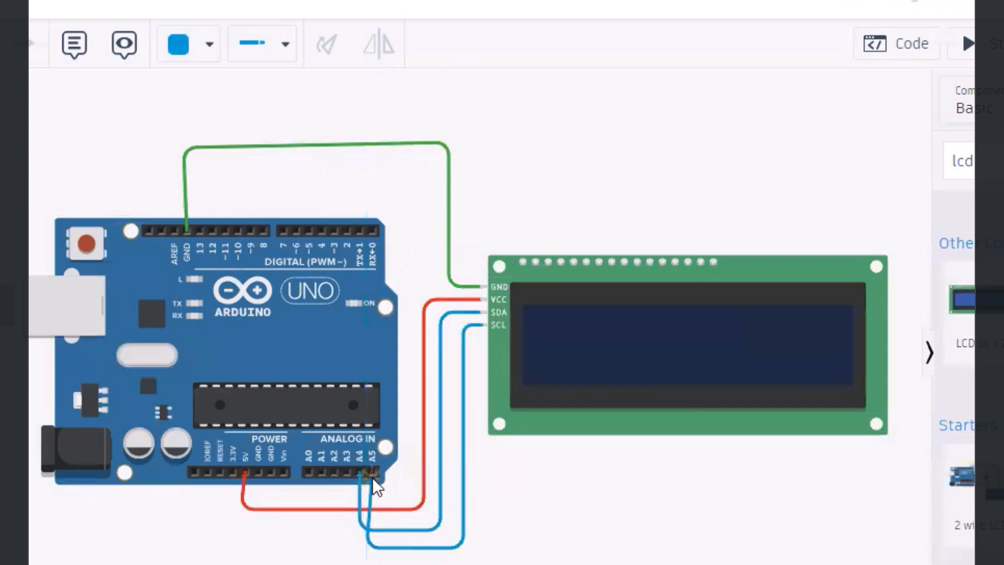
pyautogui.click(372, 473)
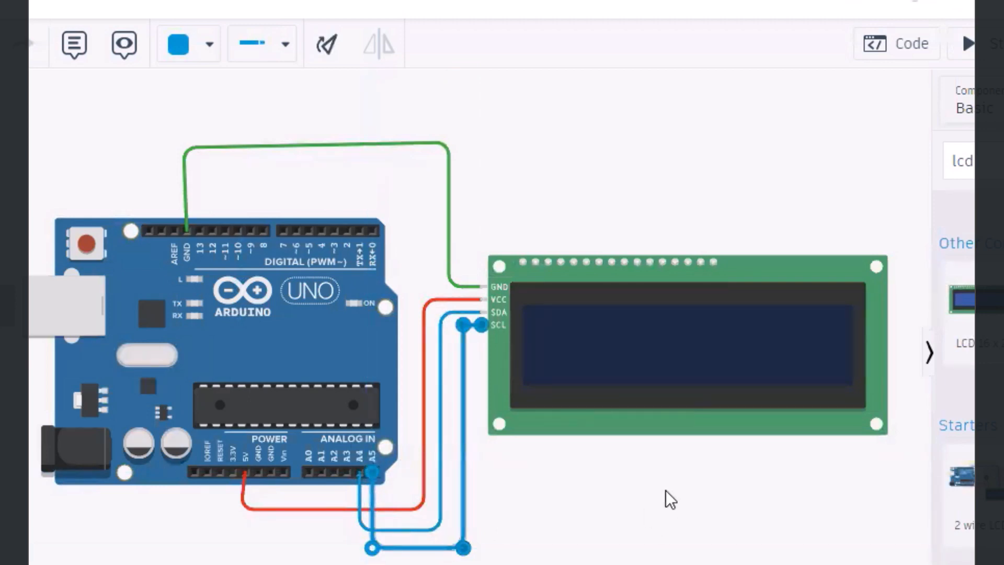
pyautogui.click(619, 501)
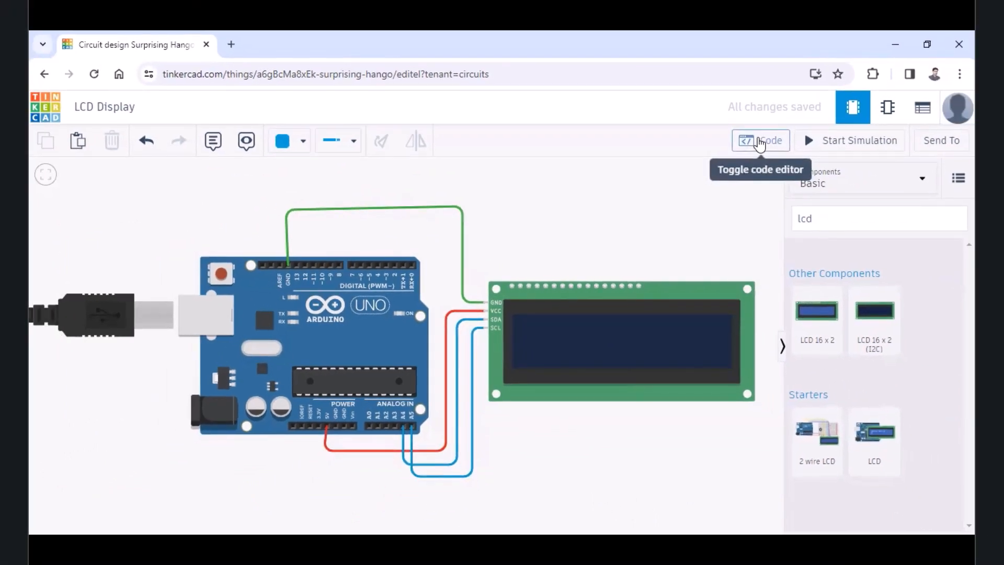
# Open the code editor and delete the default forever block with its LED blink blocks.
pyautogui.click(760, 142)
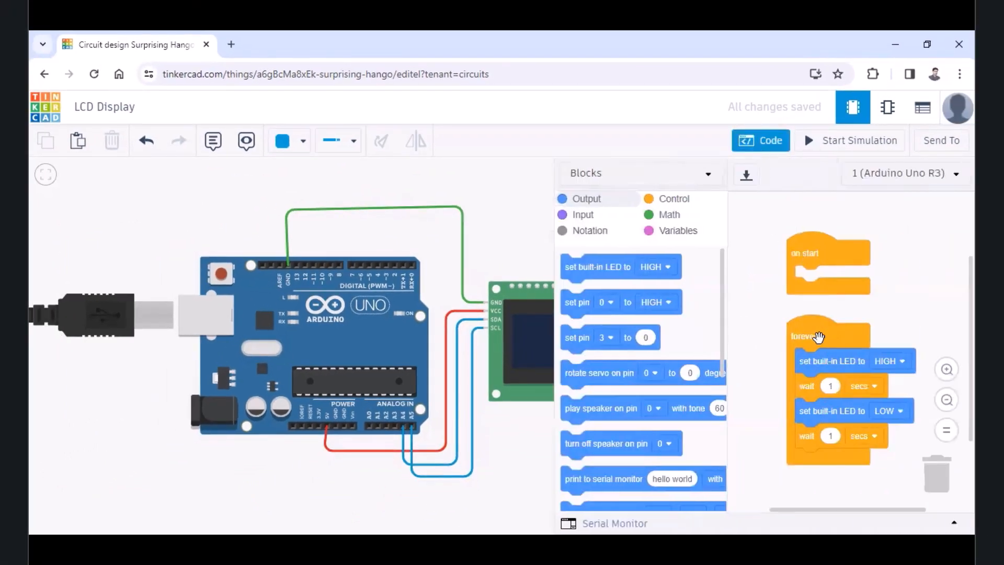
pyautogui.moveTo(809, 332); pyautogui.dragTo(947, 471)
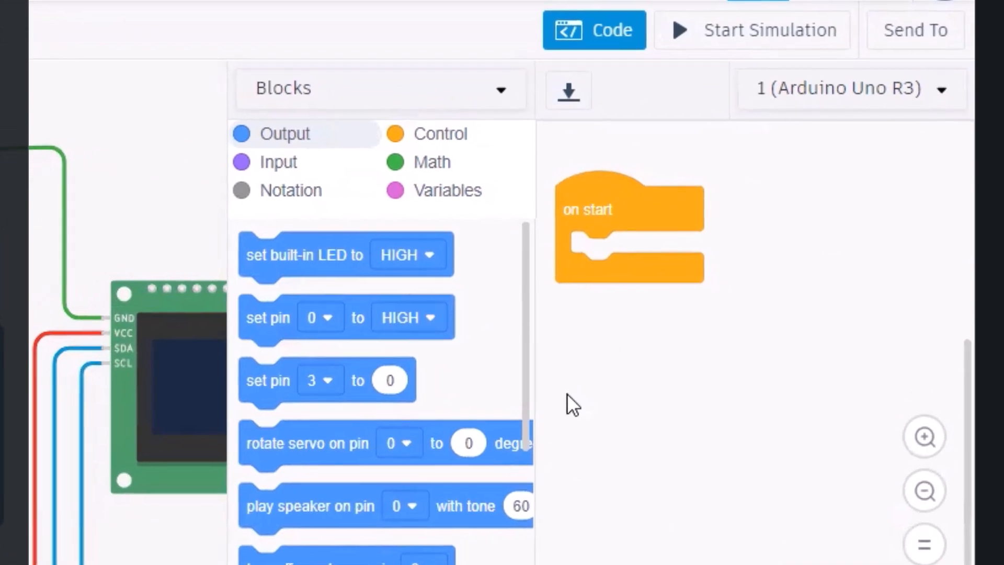